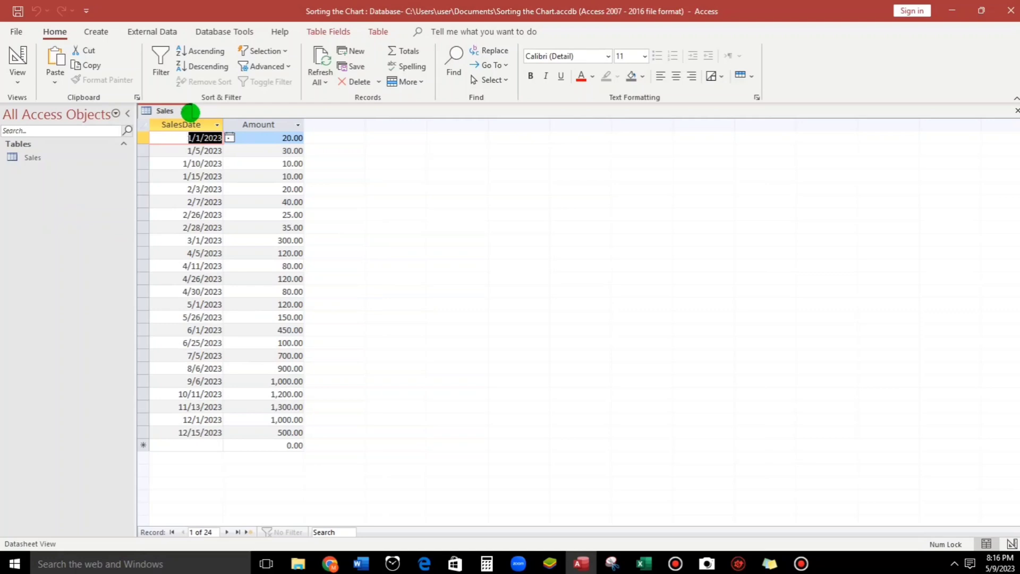
# Create a blank form with Form Design and pick the Chart control from the Controls gallery.
pyautogui.click(97, 31)
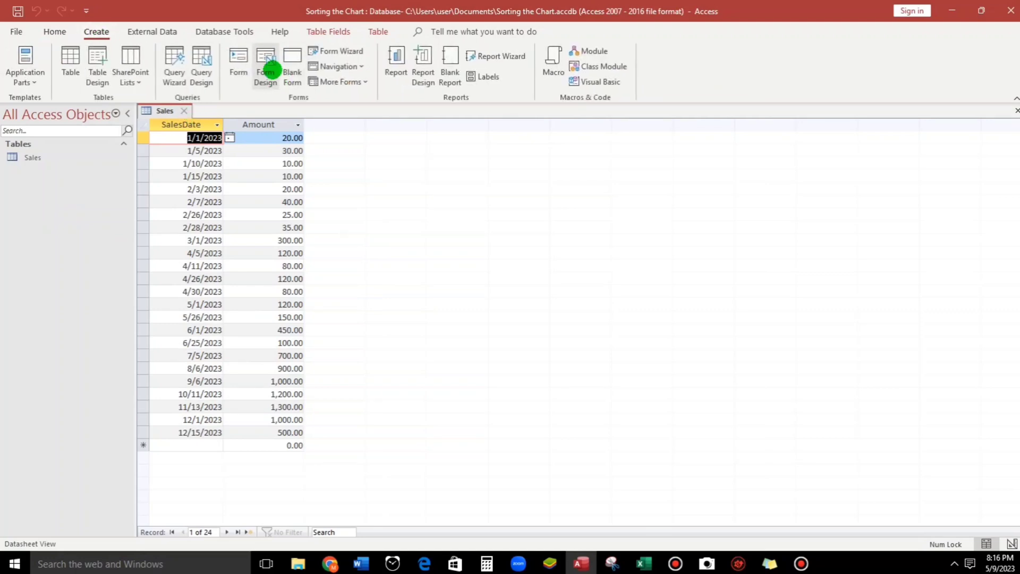
pyautogui.click(265, 64)
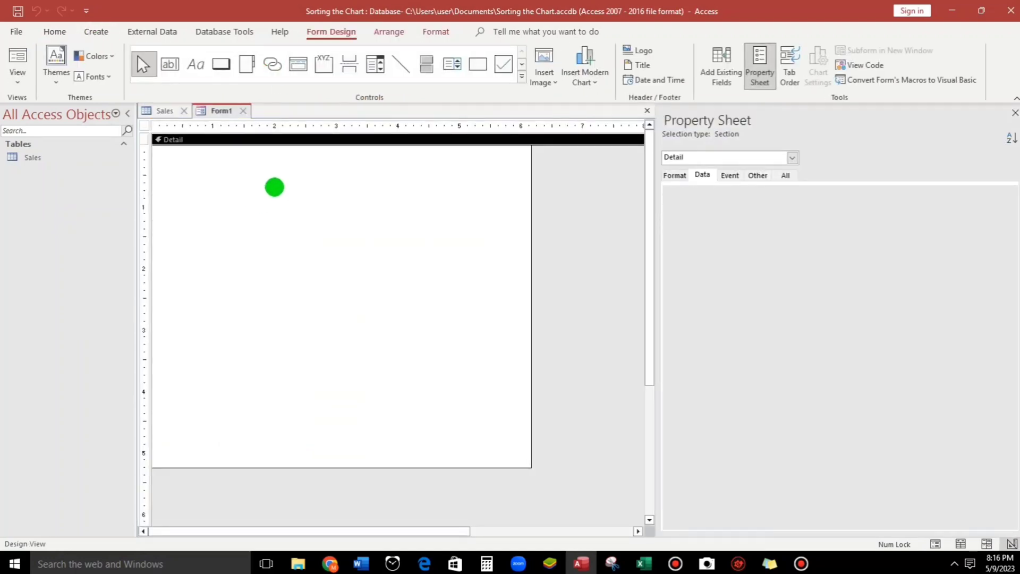
pyautogui.click(520, 83)
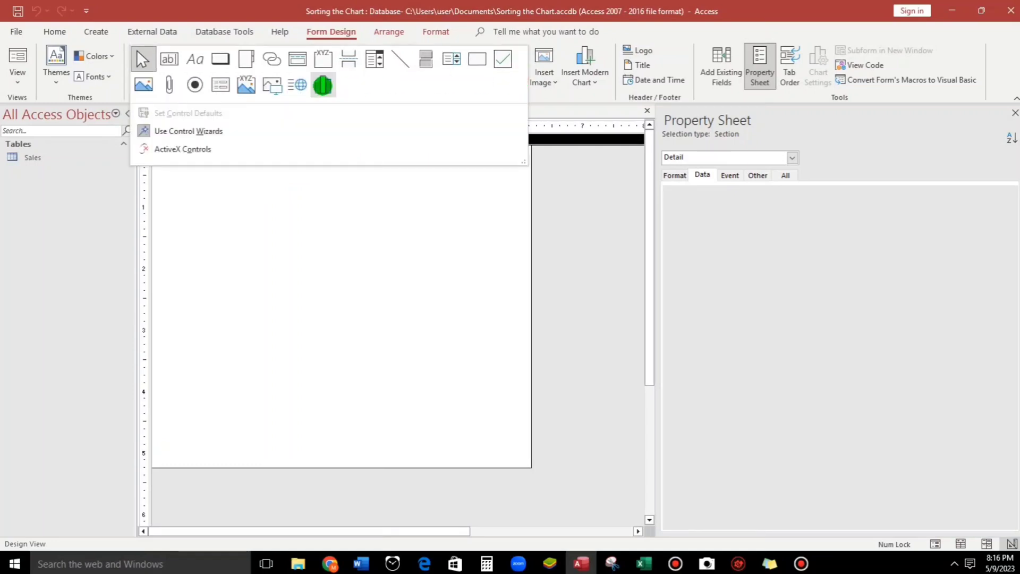
pyautogui.click(323, 84)
# Draw a column chart from the Sales table with SalesDate and Amount fields and no legend.
pyautogui.click(210, 166)
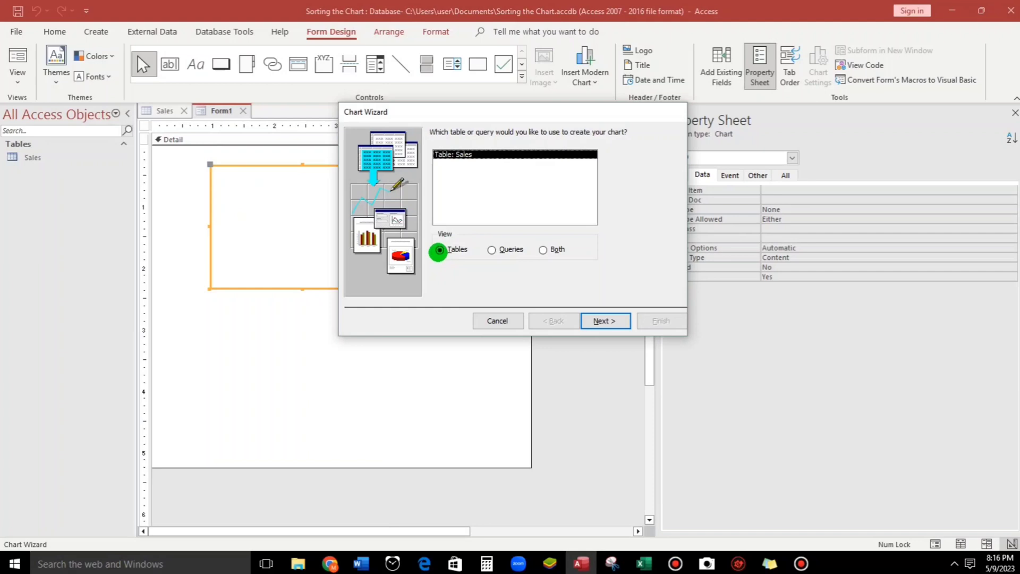
pyautogui.click(603, 320)
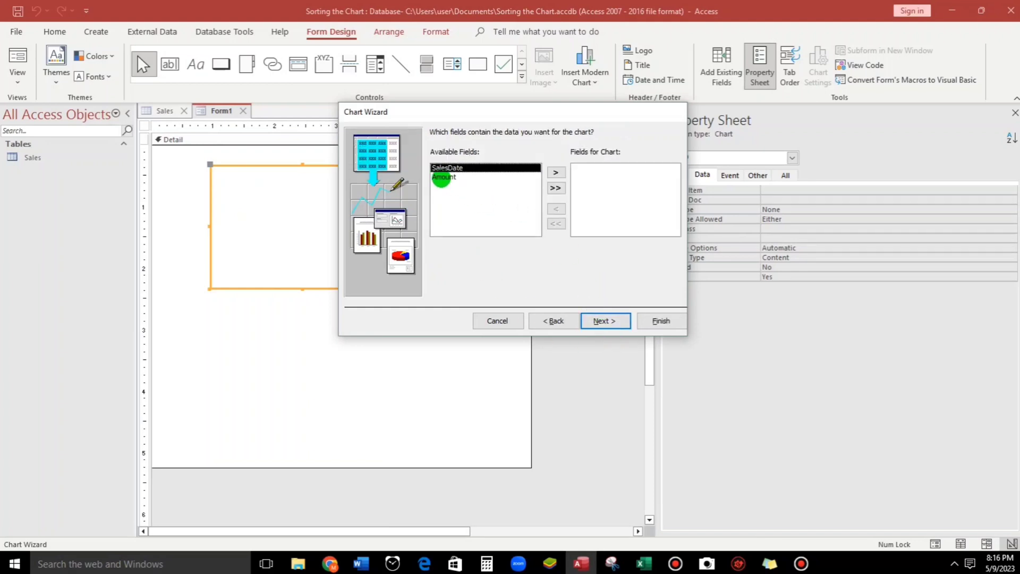
pyautogui.click(556, 188)
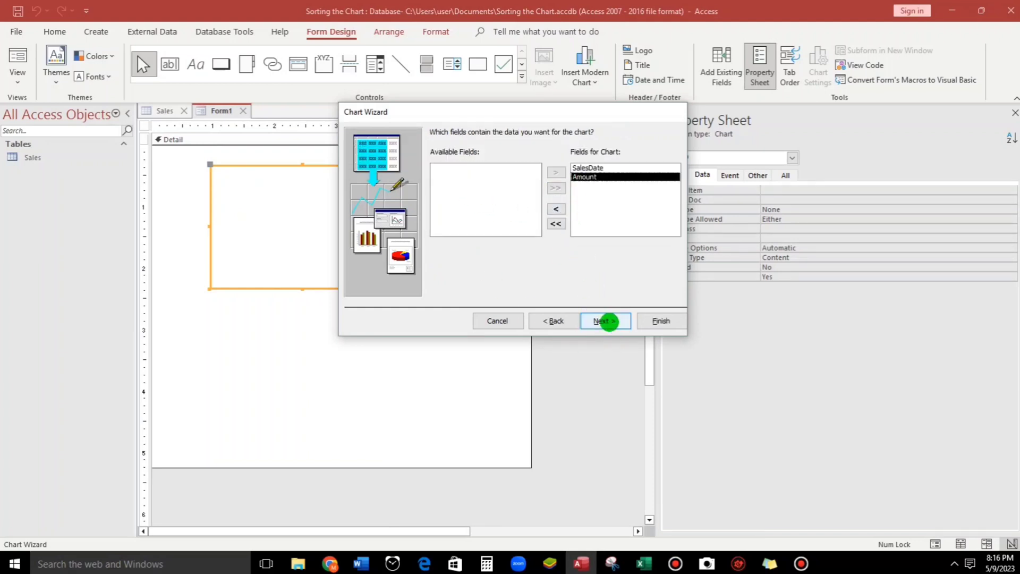
pyautogui.click(606, 320)
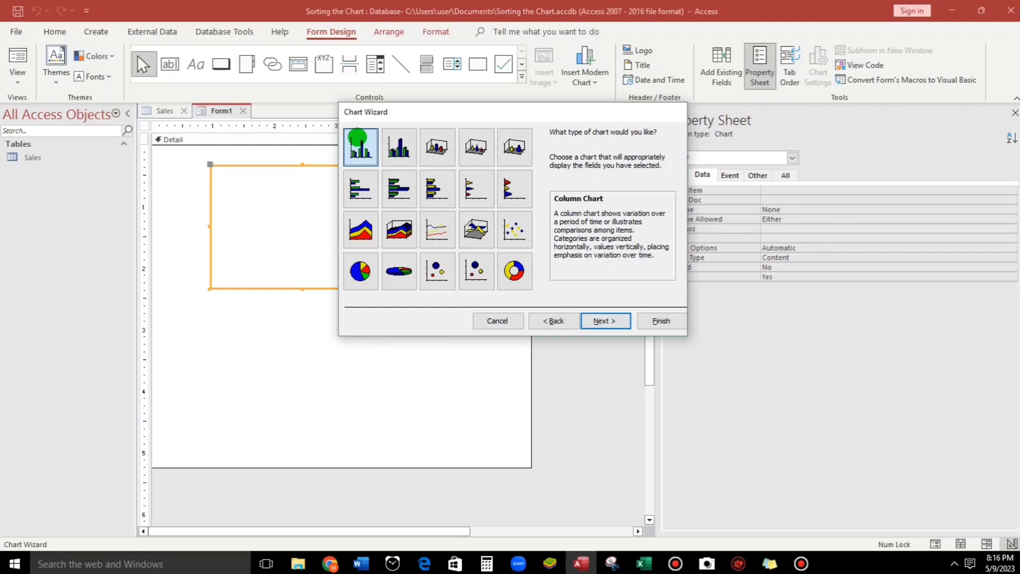
pyautogui.click(604, 321)
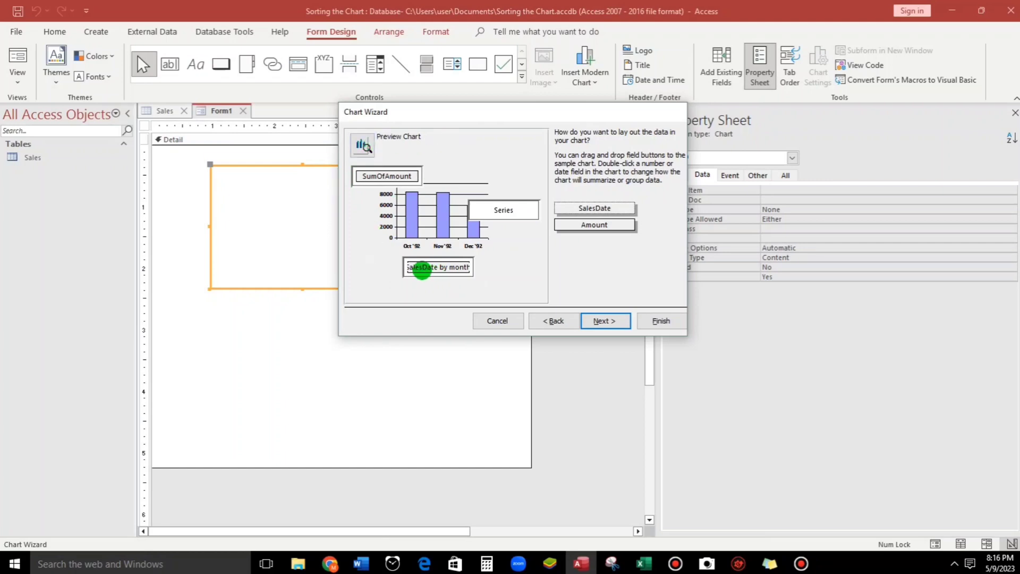
pyautogui.click(604, 321)
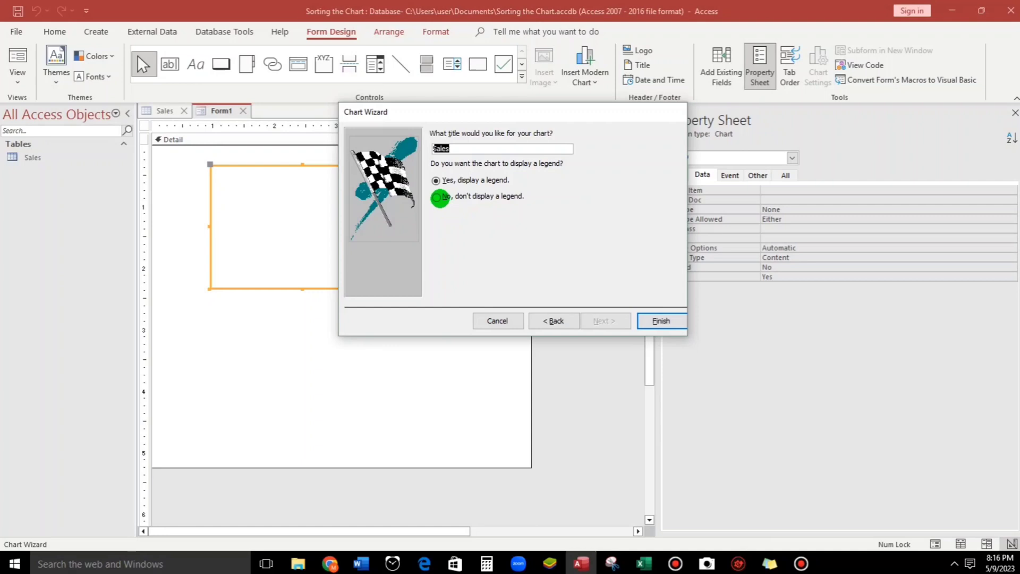
pyautogui.click(436, 196)
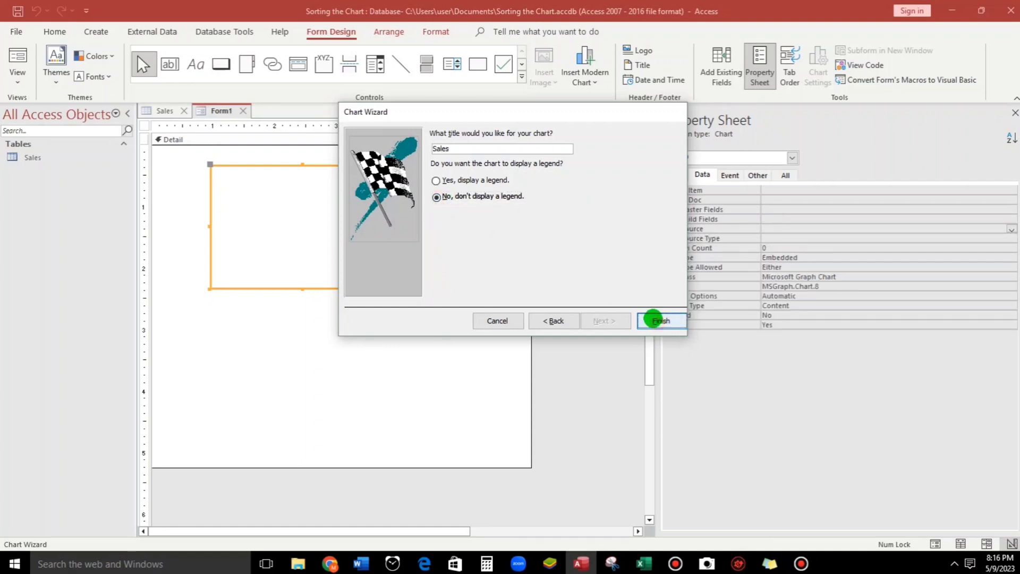
pyautogui.click(660, 320)
# Move the chart to the form's top-left, enlarge it, and widen the design area.
pyautogui.moveTo(326, 268); pyautogui.dragTo(274, 247)
pyautogui.moveTo(342, 271)
pyautogui.mouseDown()
pyautogui.moveTo(596, 456)
pyautogui.moveTo(617, 486)
pyautogui.mouseUp()
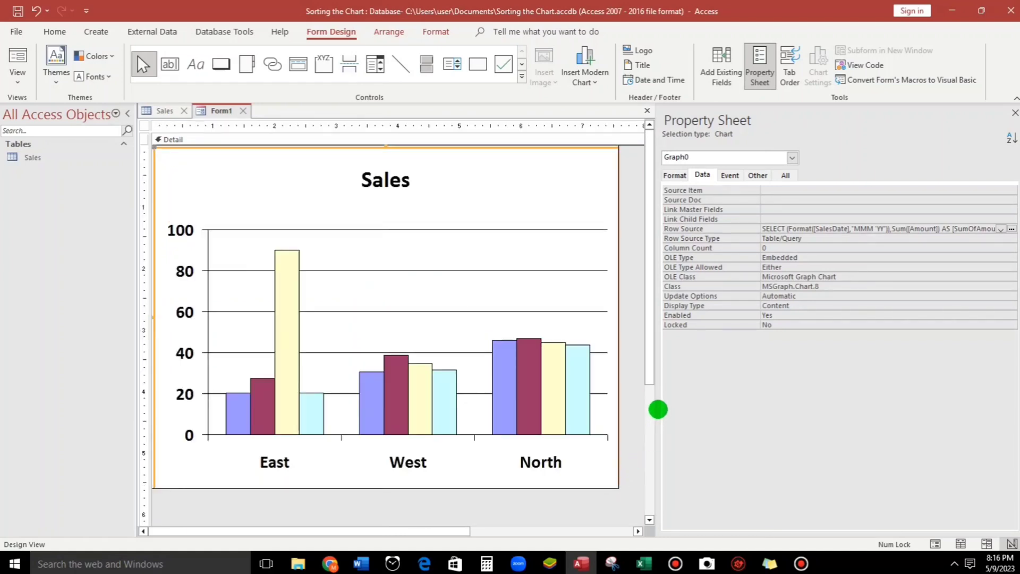
pyautogui.moveTo(655, 410); pyautogui.dragTo(721, 409)
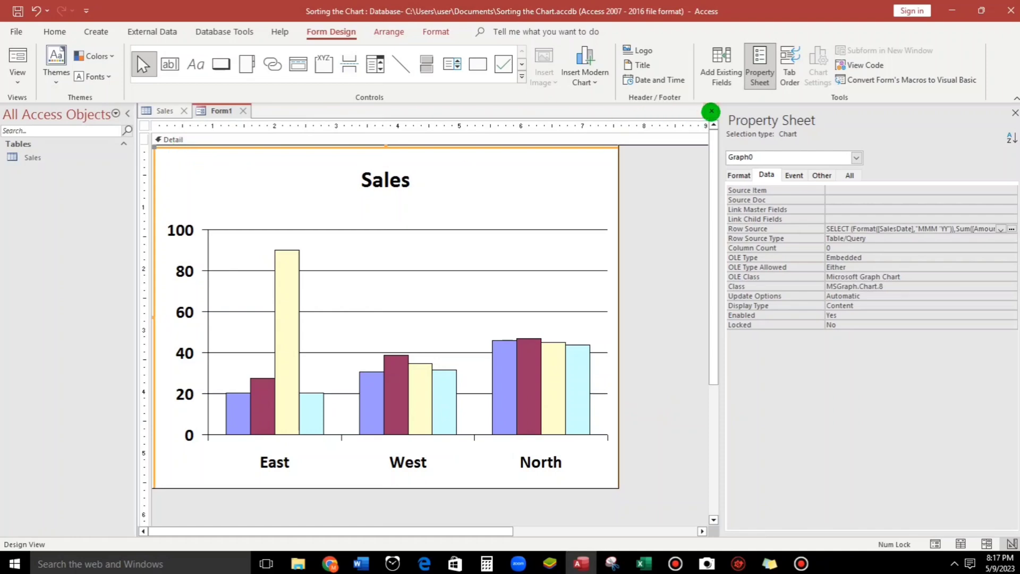
# Close the form and save it as 'Chart'.
pyautogui.click(711, 111)
pyautogui.click(469, 318)
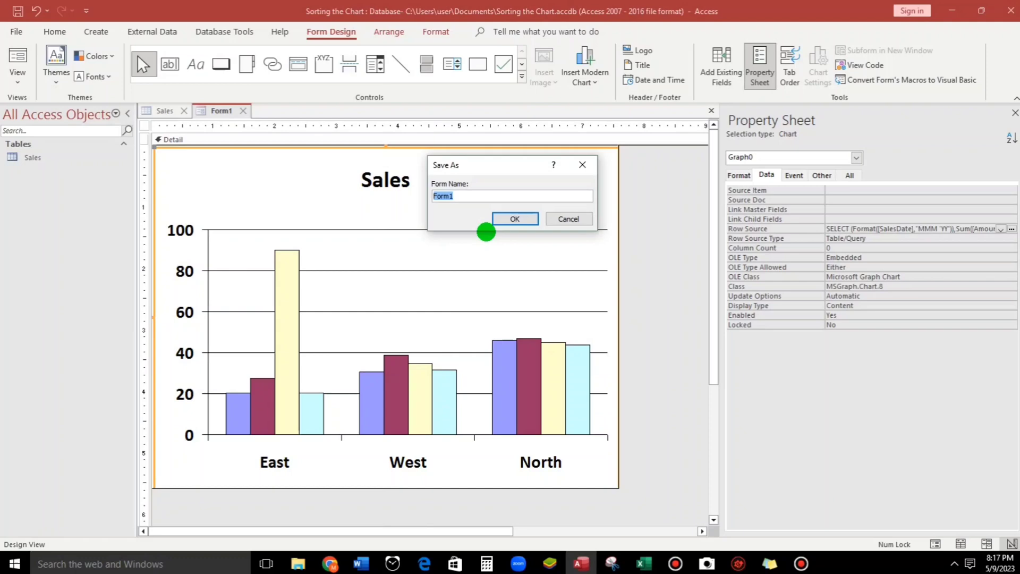
pyautogui.write('Chart')
pyautogui.press('Return')
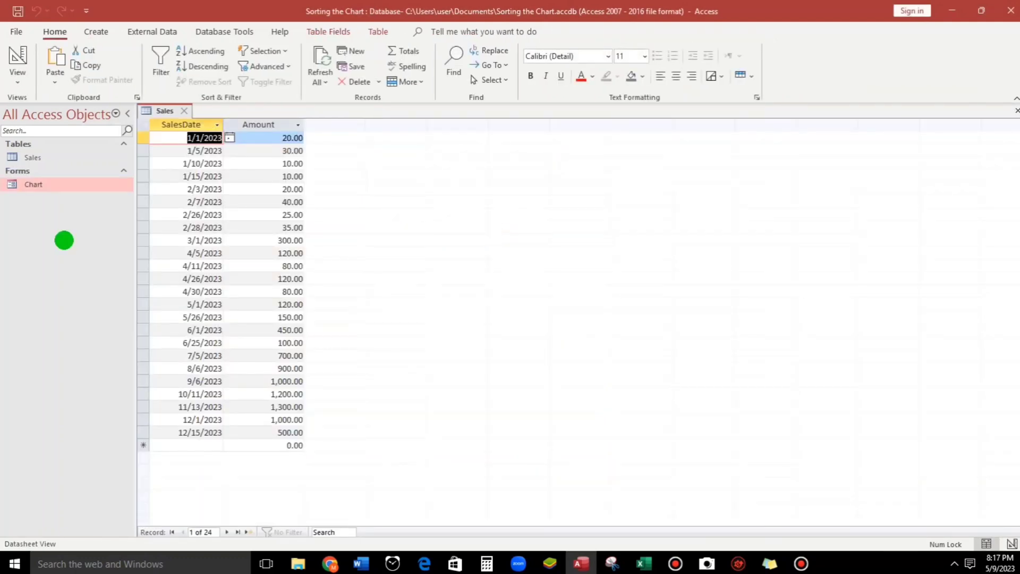
# Open the Chart form in Form View to check the month order of the Sales chart.
pyautogui.click(62, 186)
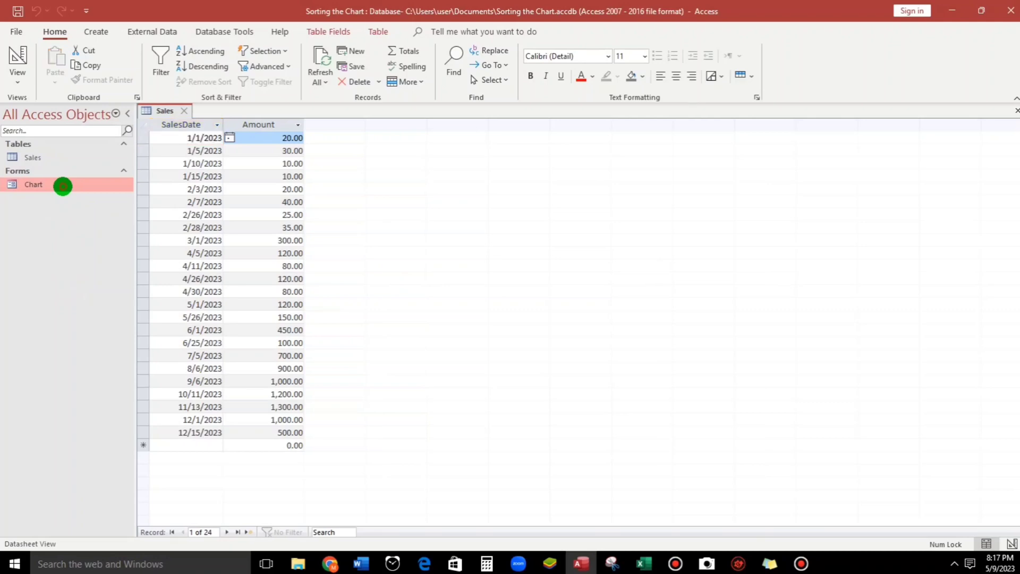
pyautogui.doubleClick(63, 186)
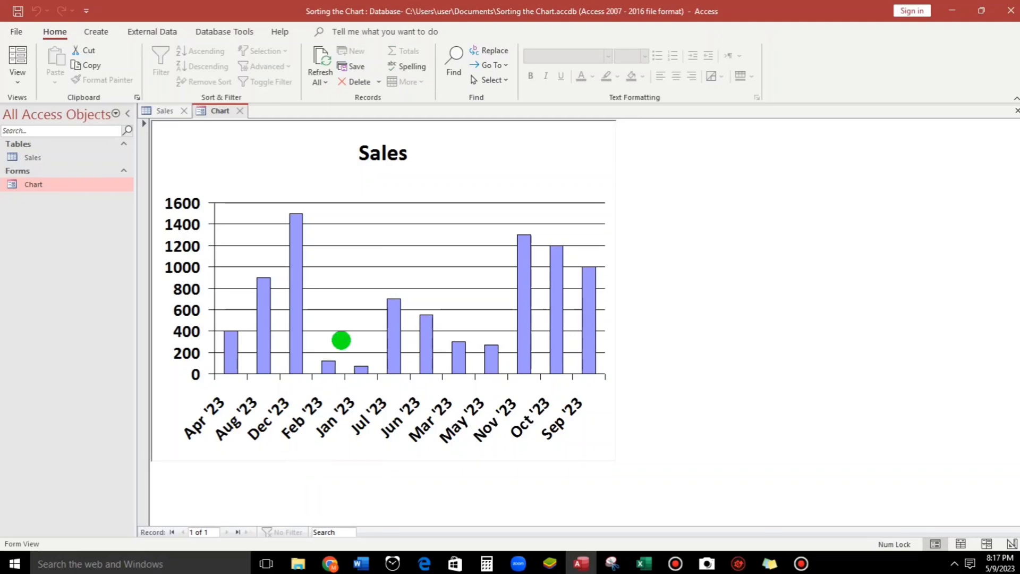
# Switch the Chart form to Design View and open the chart's Row Source in Query Builder.
pyautogui.rightClick(641, 166)
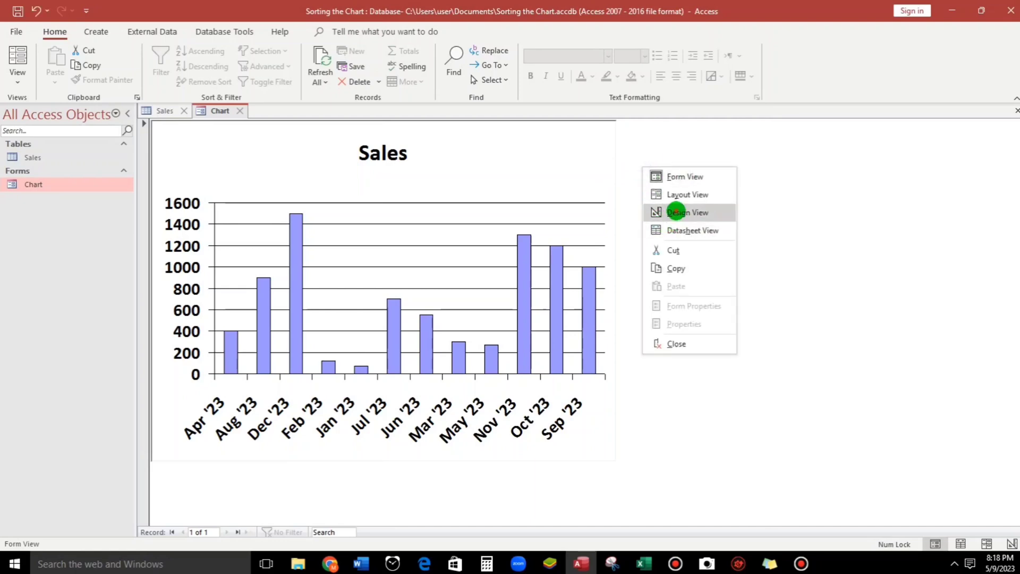
pyautogui.click(678, 212)
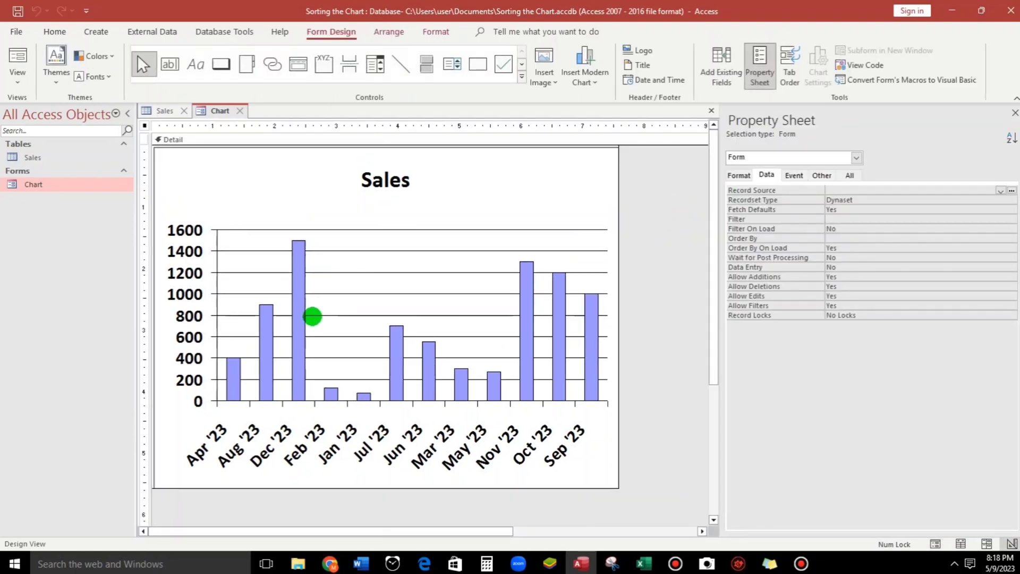
pyautogui.click(313, 317)
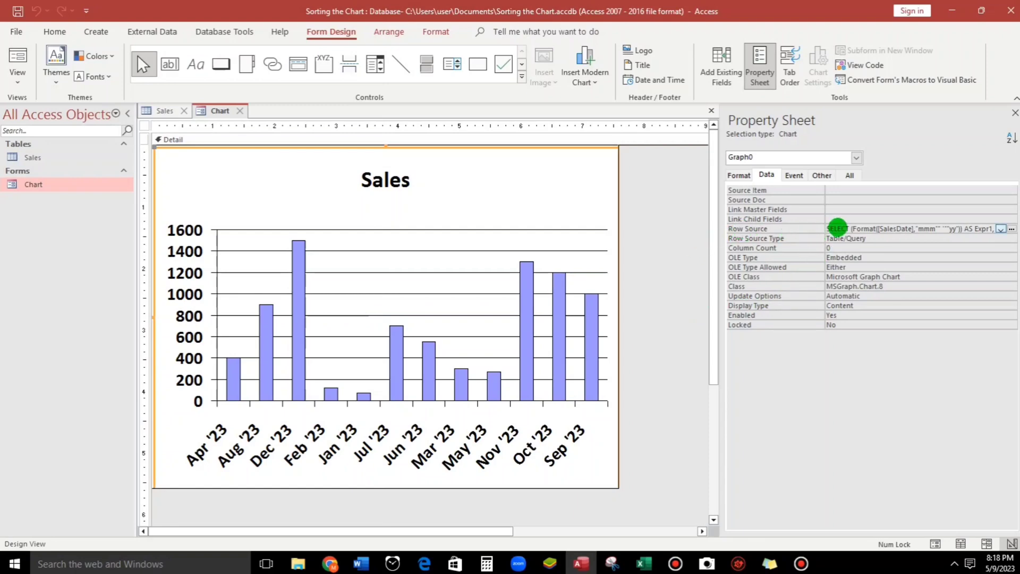
pyautogui.click(1010, 229)
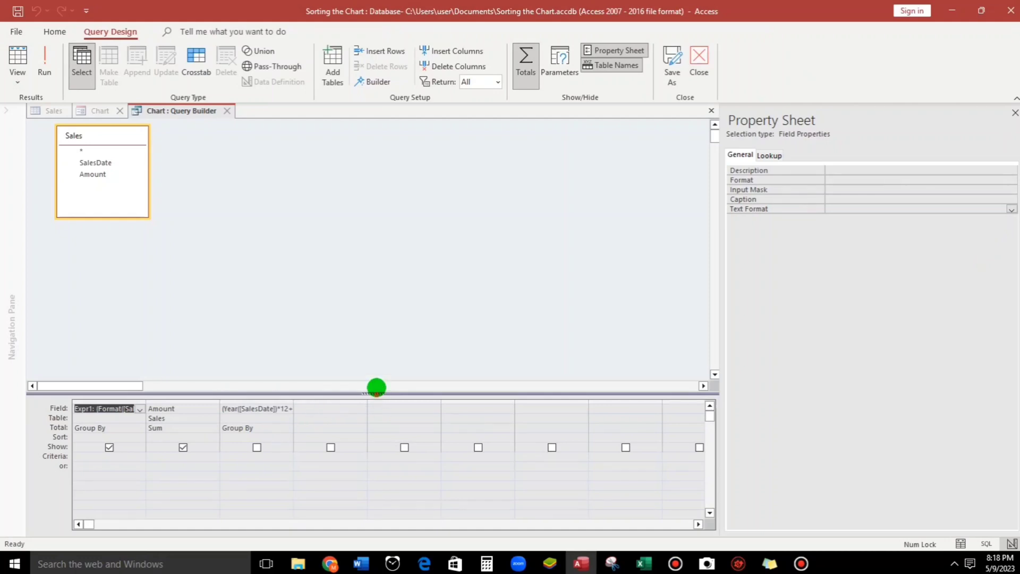
pyautogui.moveTo(376, 388); pyautogui.dragTo(373, 312)
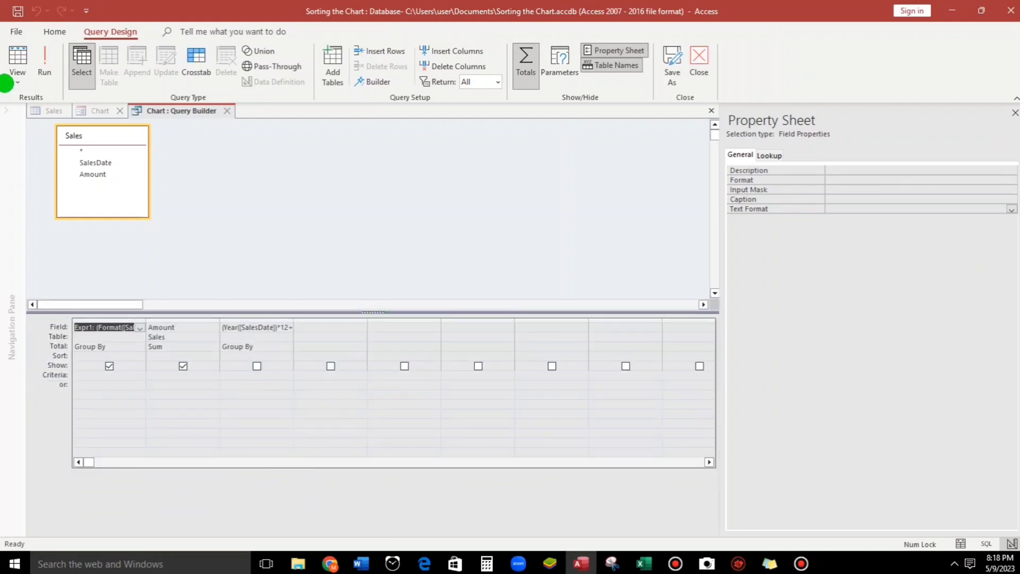
pyautogui.click(18, 59)
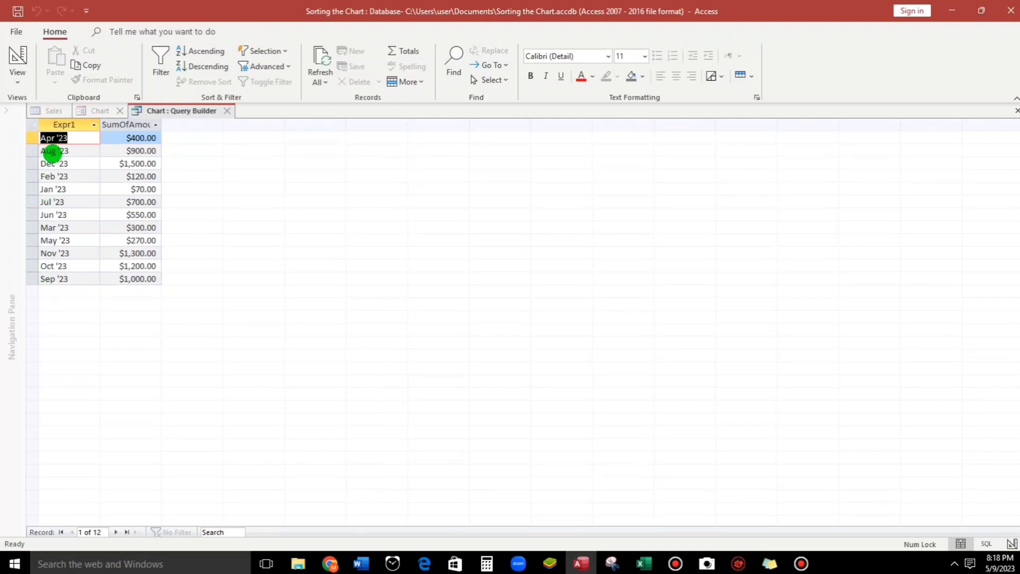
pyautogui.click(17, 60)
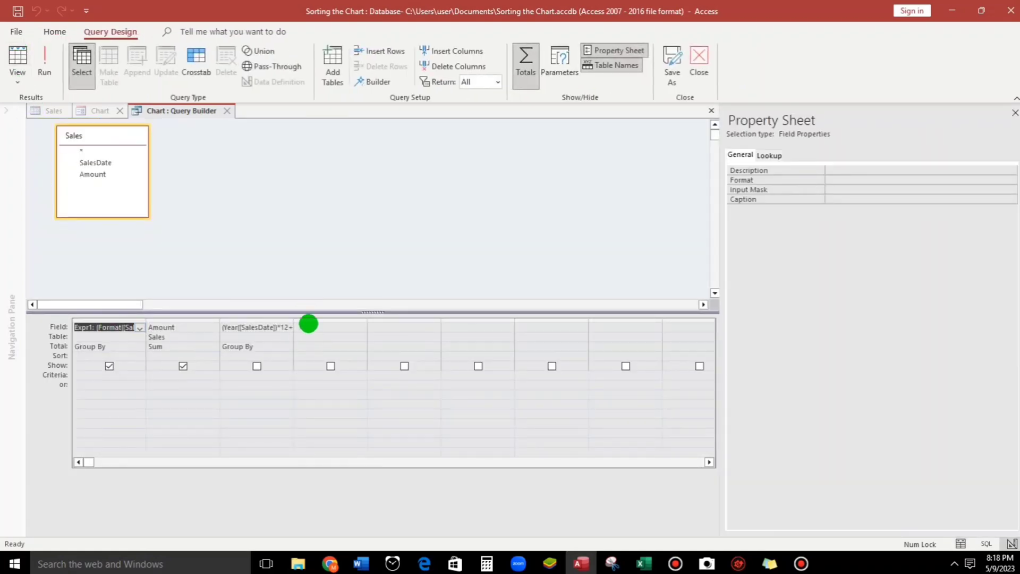
pyautogui.click(310, 327)
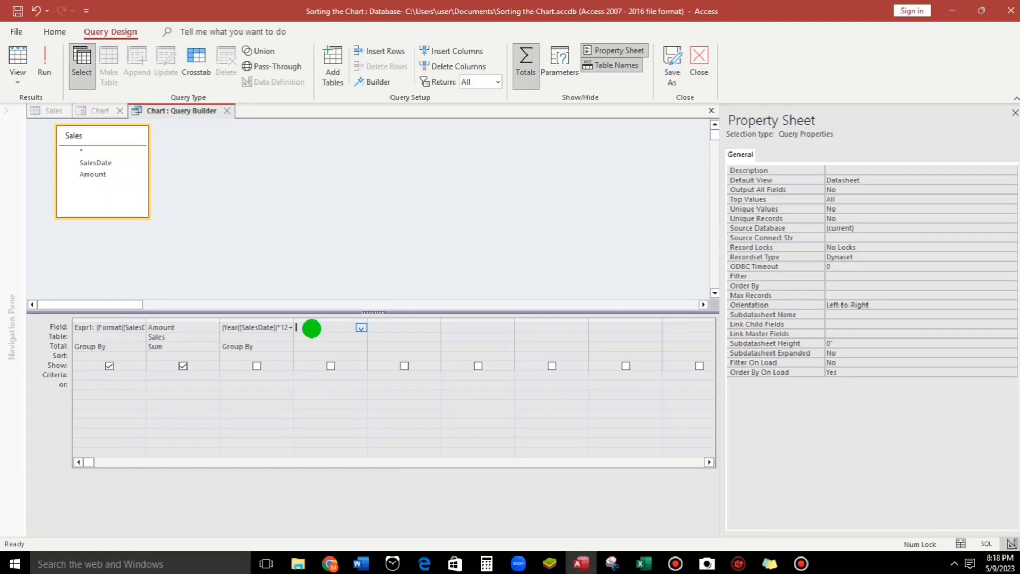
# Enter 'MonthNumber: Month(SalesDate)' as the fourth query field using the Zoom box.
pyautogui.hotkey('shift', 'F2')
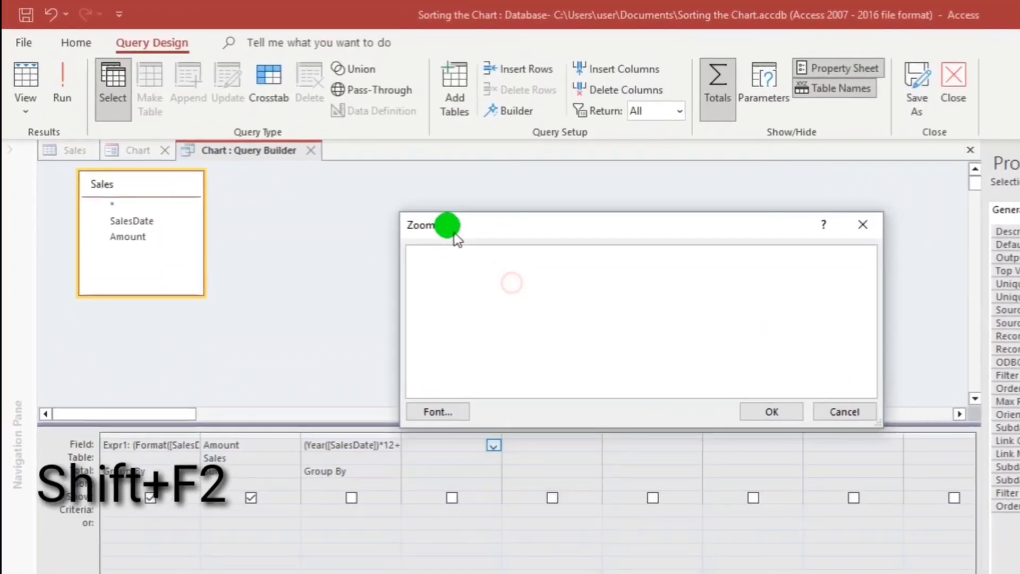
pyautogui.moveTo(448, 225); pyautogui.dragTo(423, 223)
pyautogui.write('Mo')
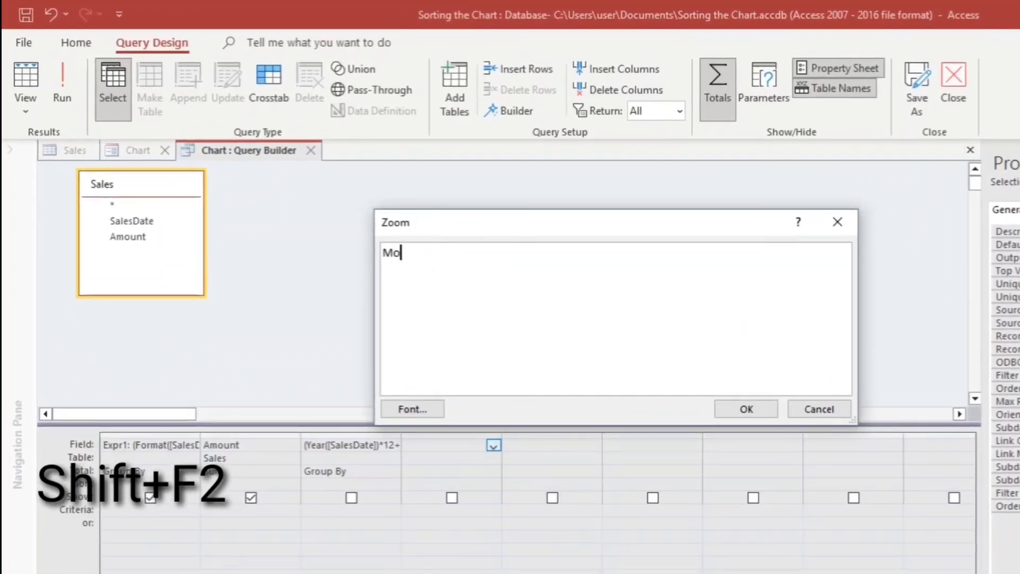
pyautogui.write('nthNumber: Month(')
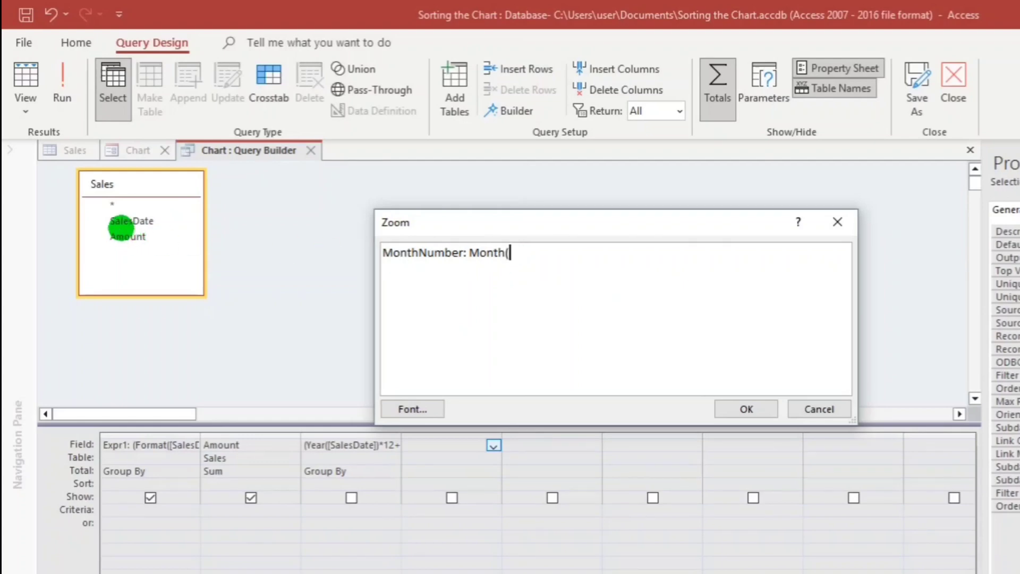
pyautogui.write('SalesDate')
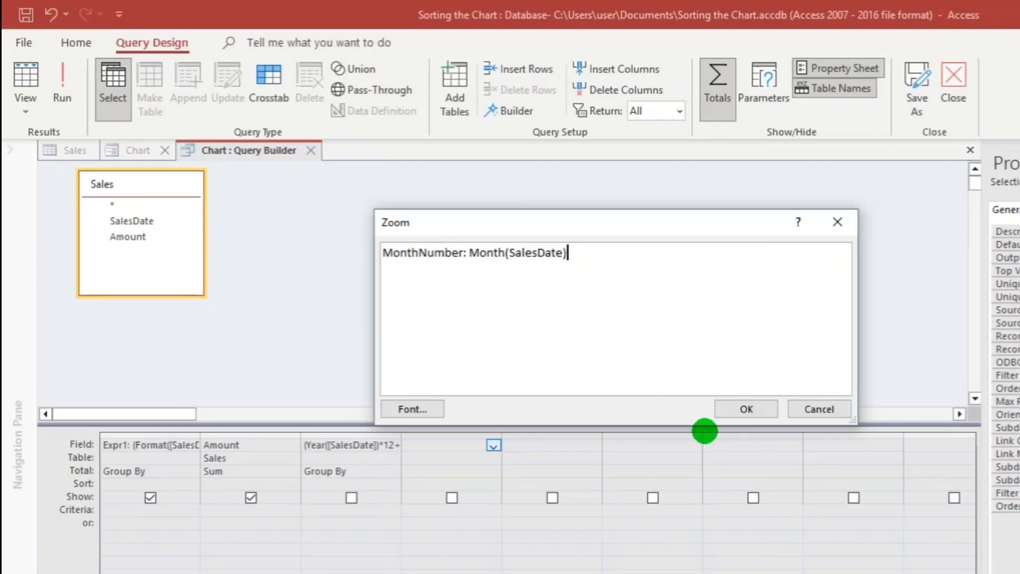
pyautogui.click(747, 409)
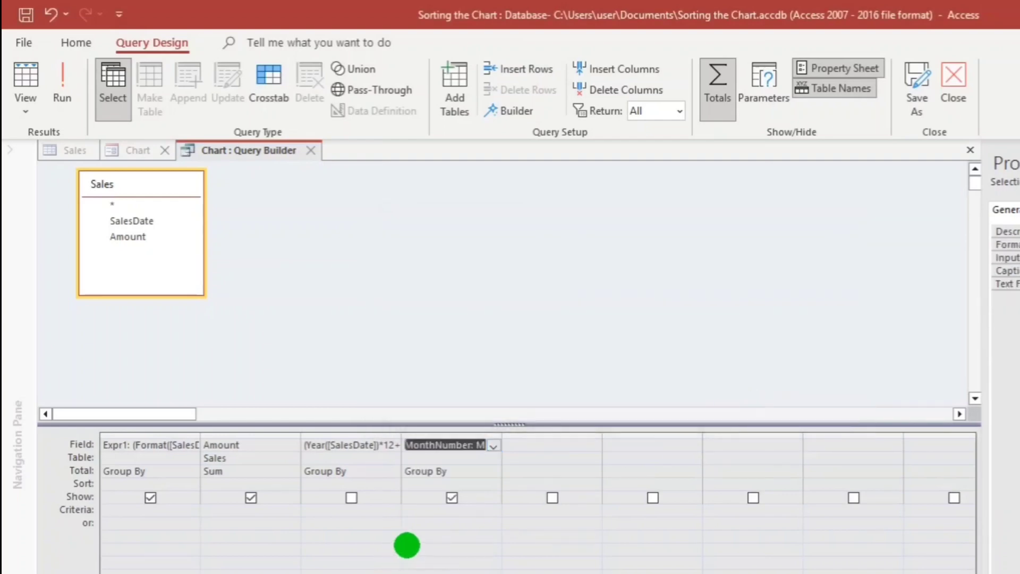
# Preview the query, set MonthNumber to sort Ascending, and confirm Jan '23 through Dec '23 order.
pyautogui.click(26, 76)
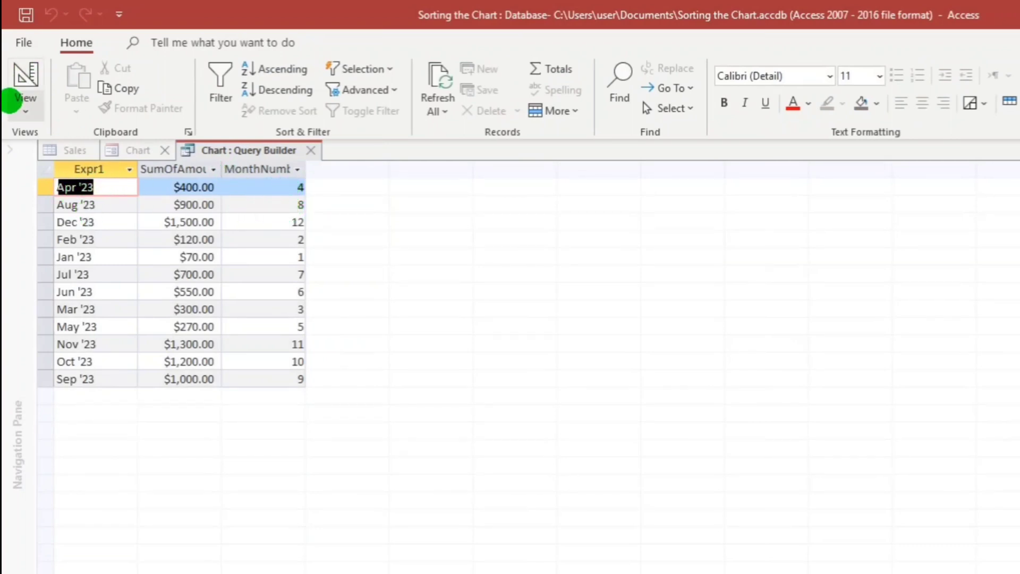
pyautogui.click(25, 76)
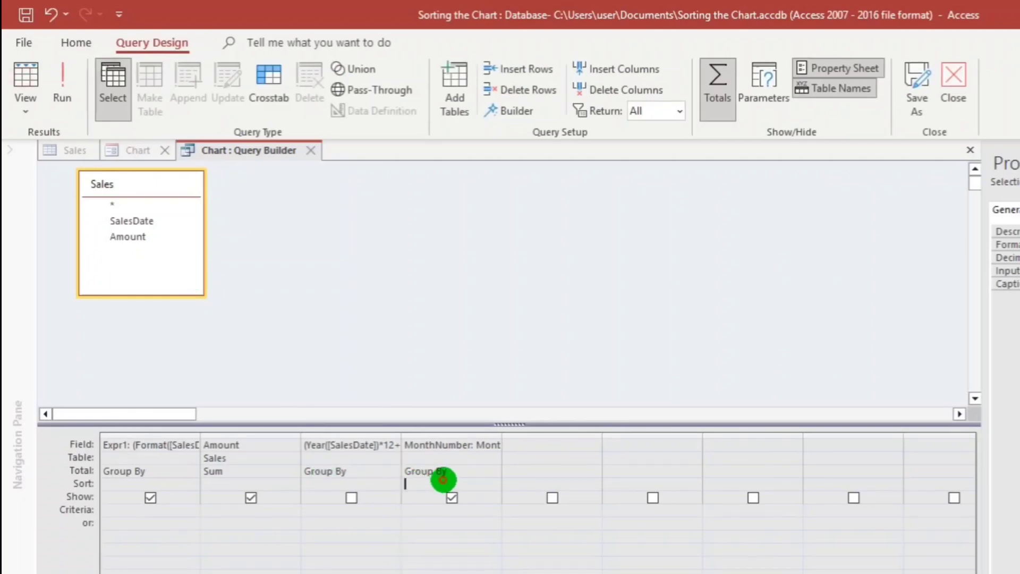
pyautogui.click(492, 484)
pyautogui.click(434, 497)
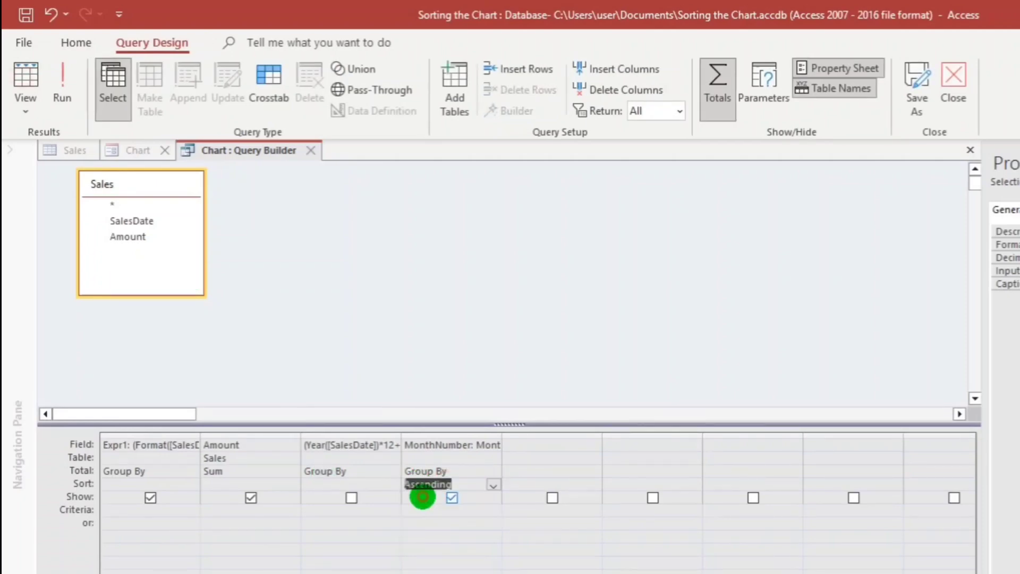
pyautogui.click(25, 84)
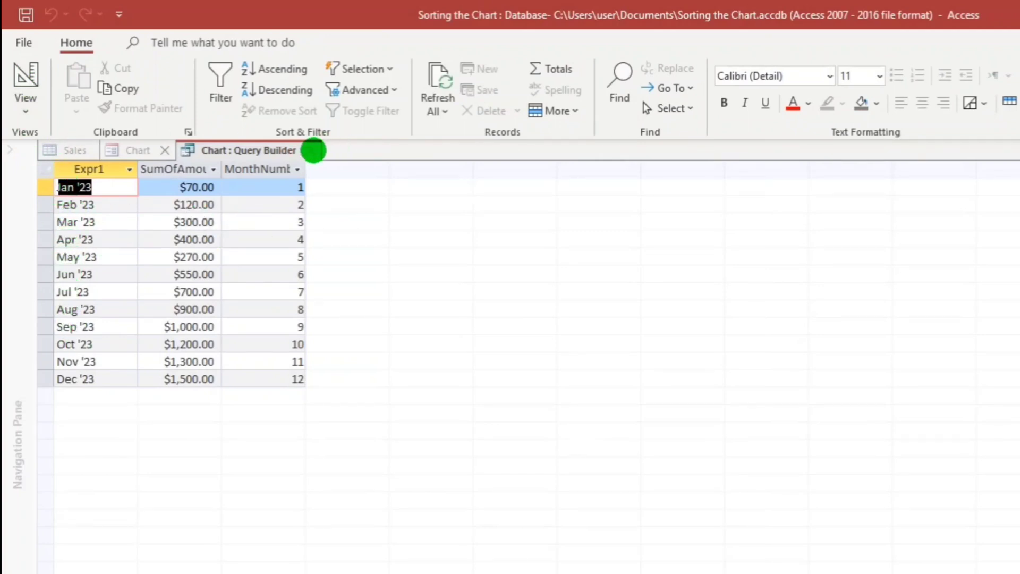
# Save the updated SQL statement as the chart's row source and view the form.
pyautogui.click(312, 150)
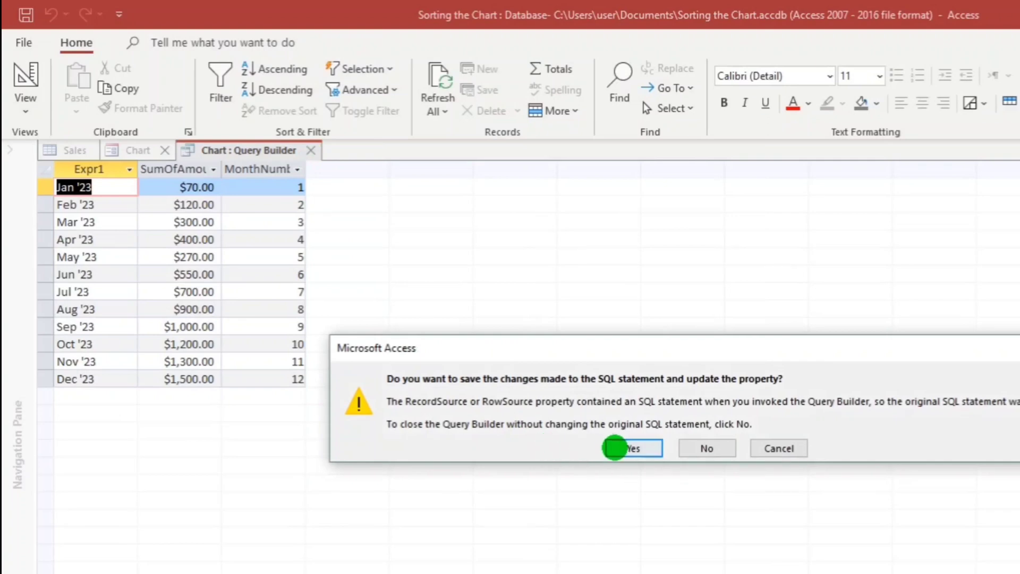
pyautogui.click(629, 447)
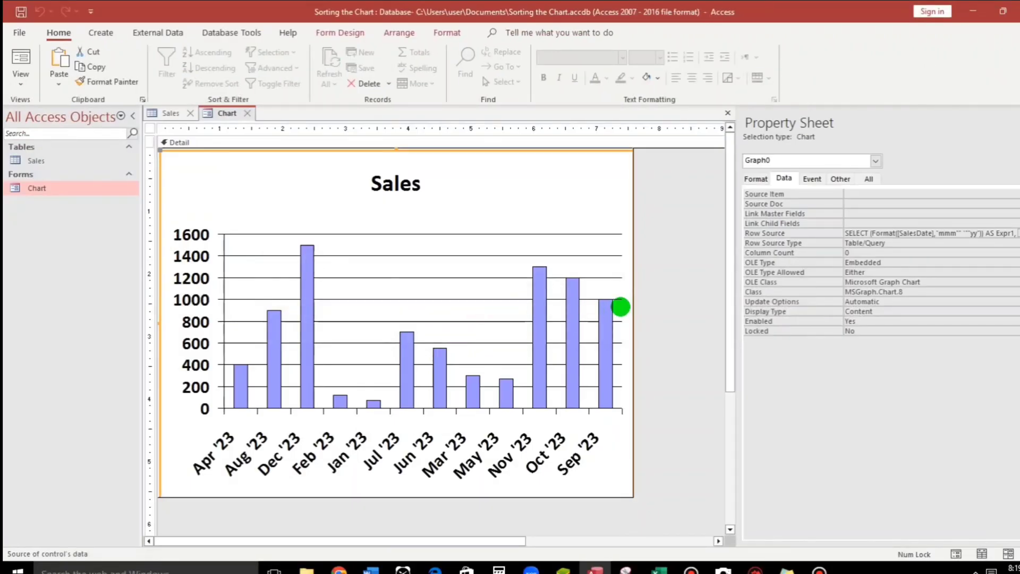
pyautogui.click(21, 62)
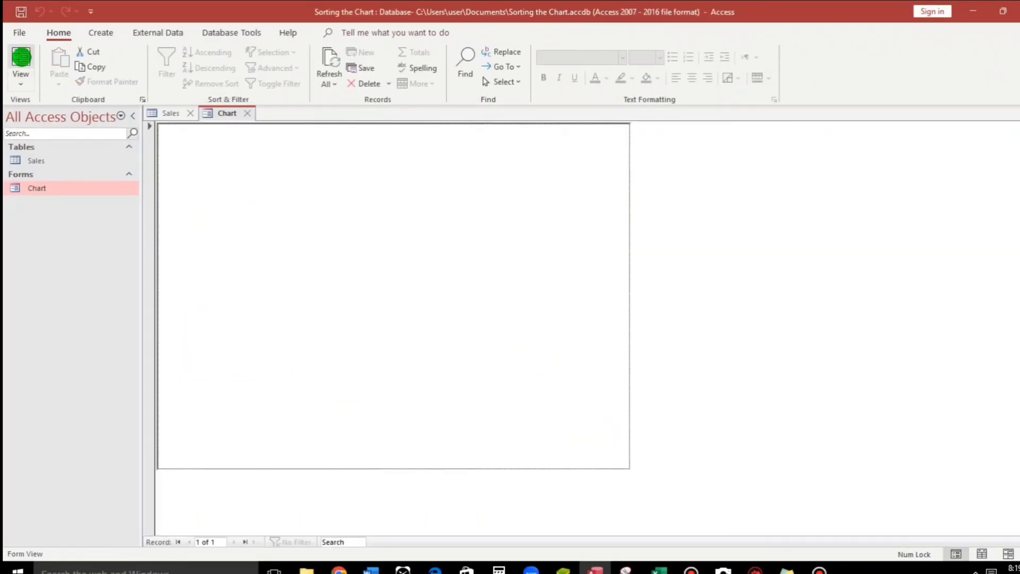